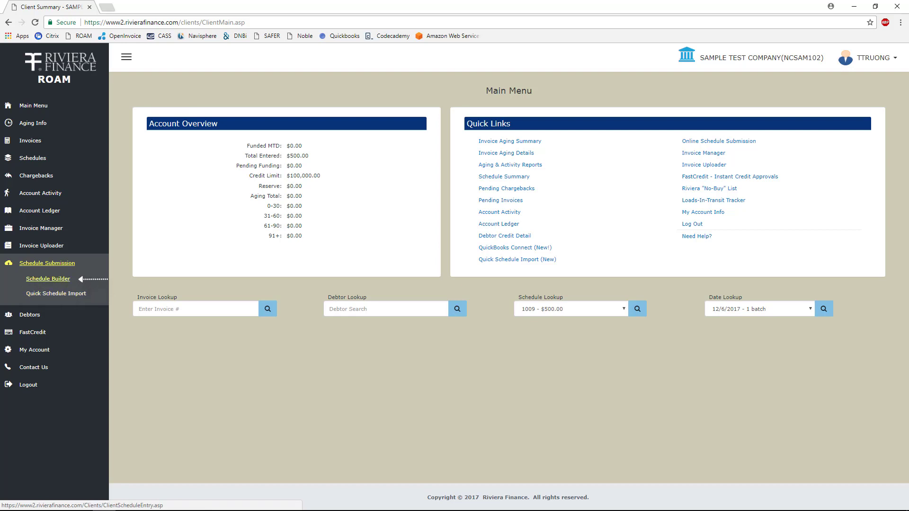
Step: Start a manual schedule in Schedule Builder with TOTAL QUALITY LOGISTICS as the debtor, clearing the new-debtor field
click(48, 279)
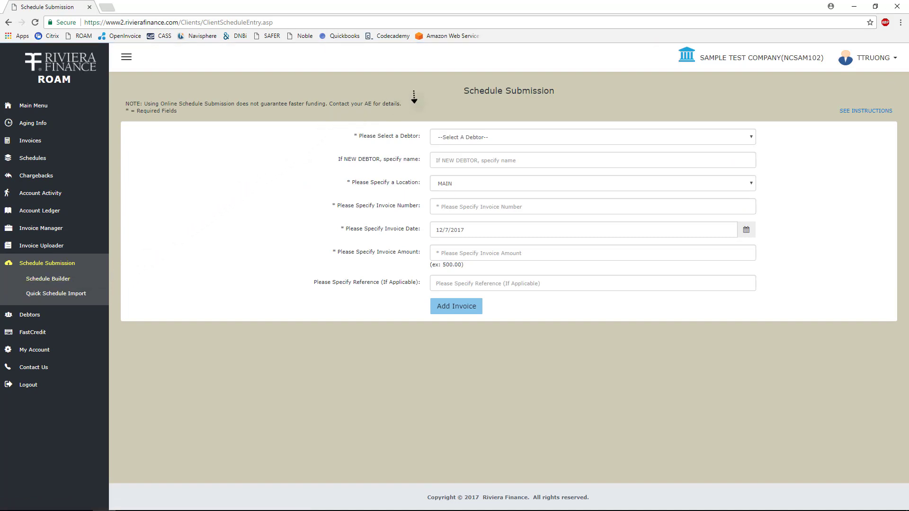
click(497, 140)
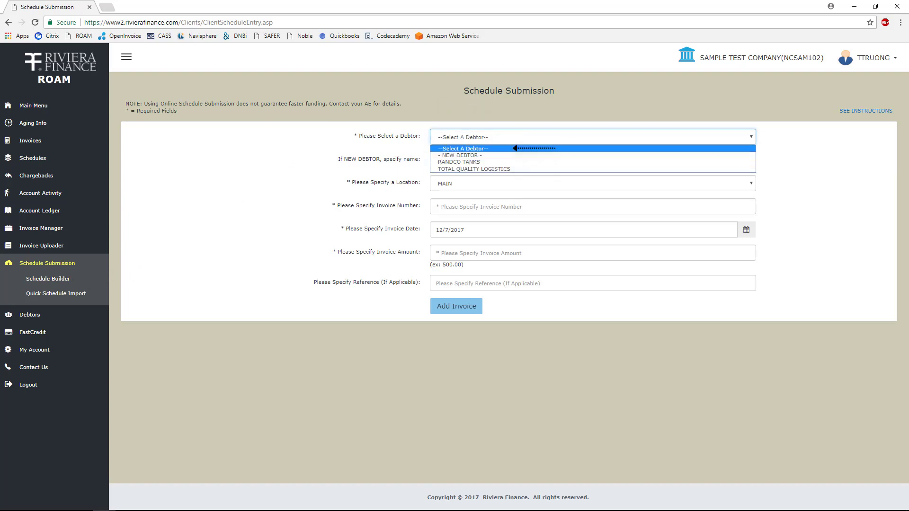
click(514, 169)
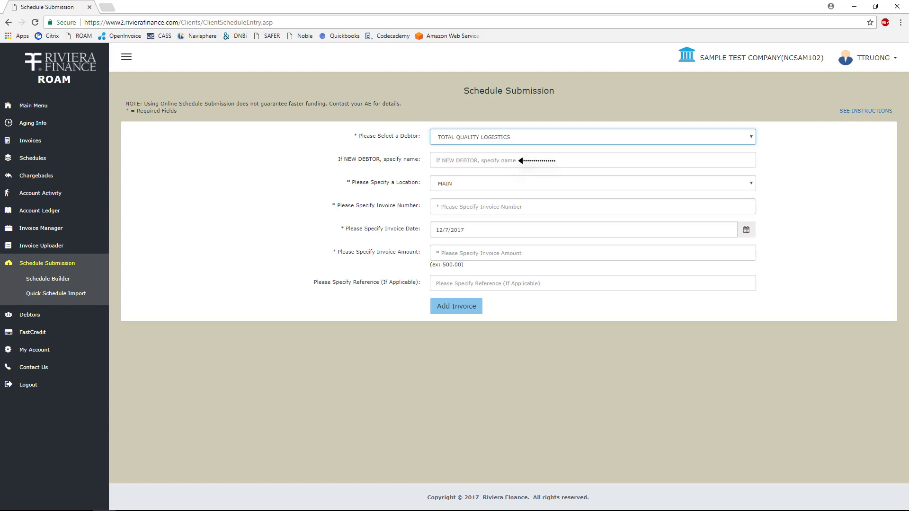
click(519, 161)
text(N)
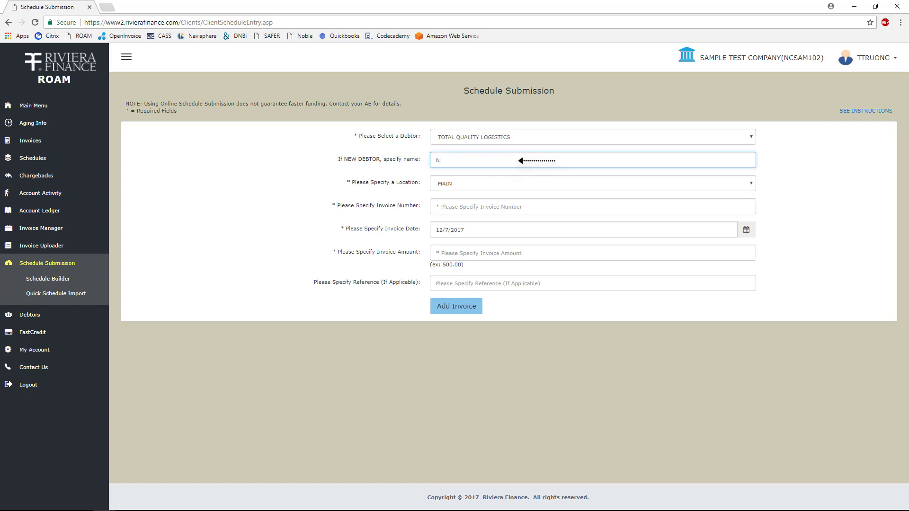
text(ew Debtor Name Here)
key(ctrl+a)
key(BackSpace)
Step: Add invoice 1 at location MAIN, dated 12/01/2017, for amount 500
click(520, 183)
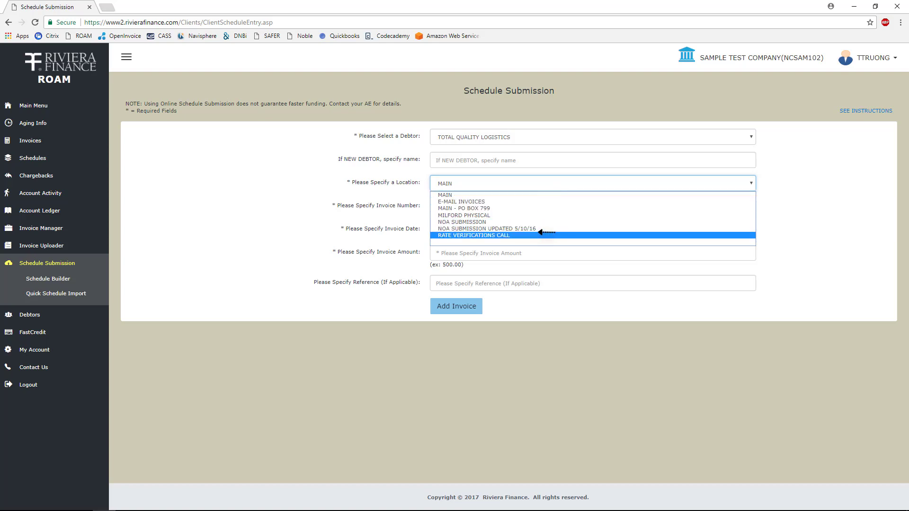
click(540, 195)
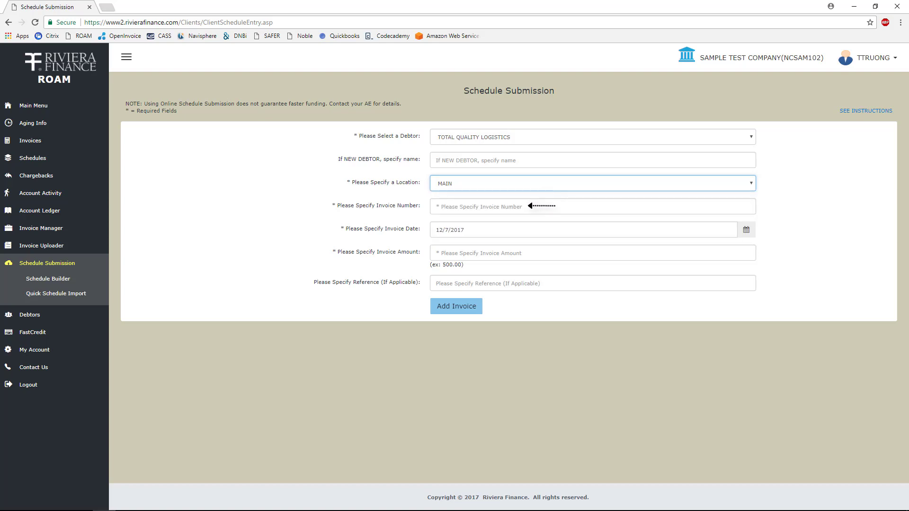
click(529, 206)
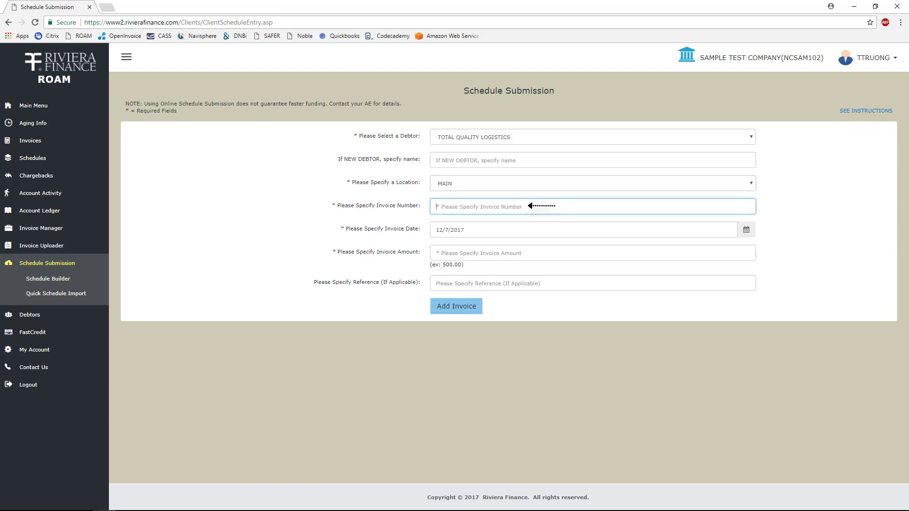
text(1)
click(529, 228)
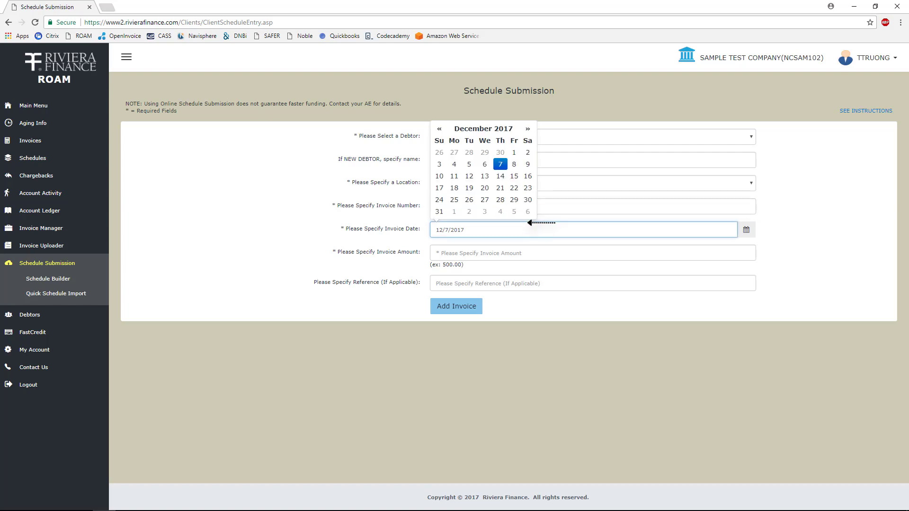
click(521, 154)
key(Tab)
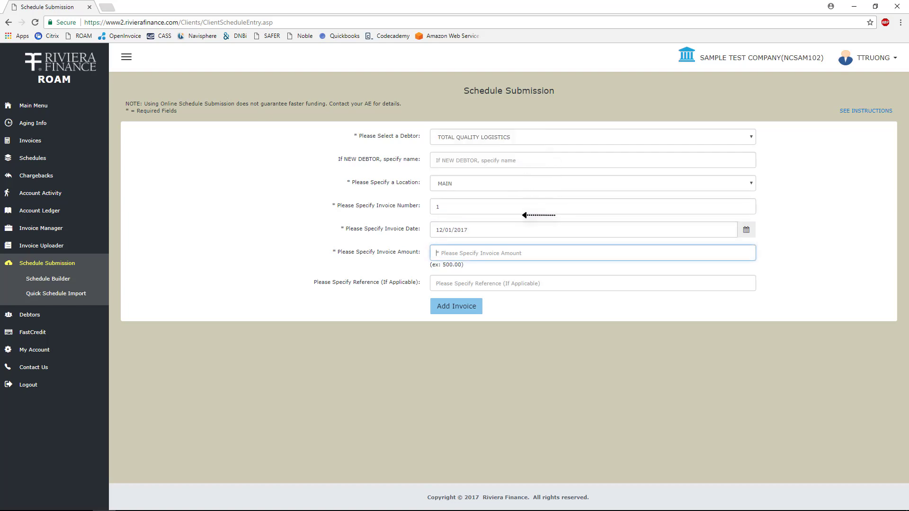
text(500)
click(543, 283)
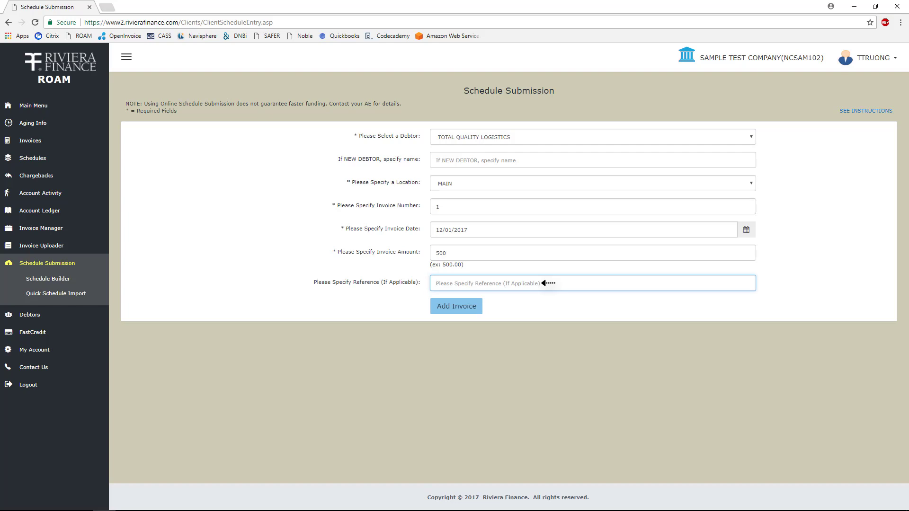
click(483, 306)
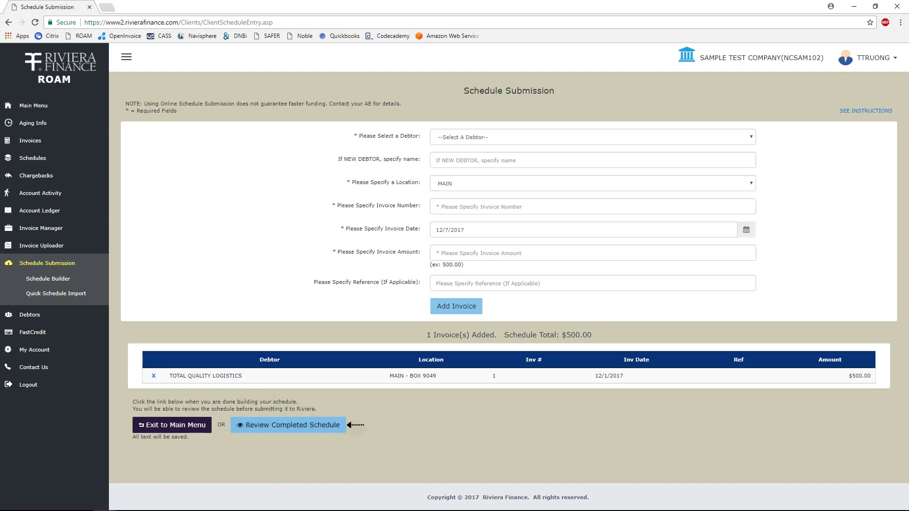
Step: Review the completed $500 schedule before submitting
click(288, 425)
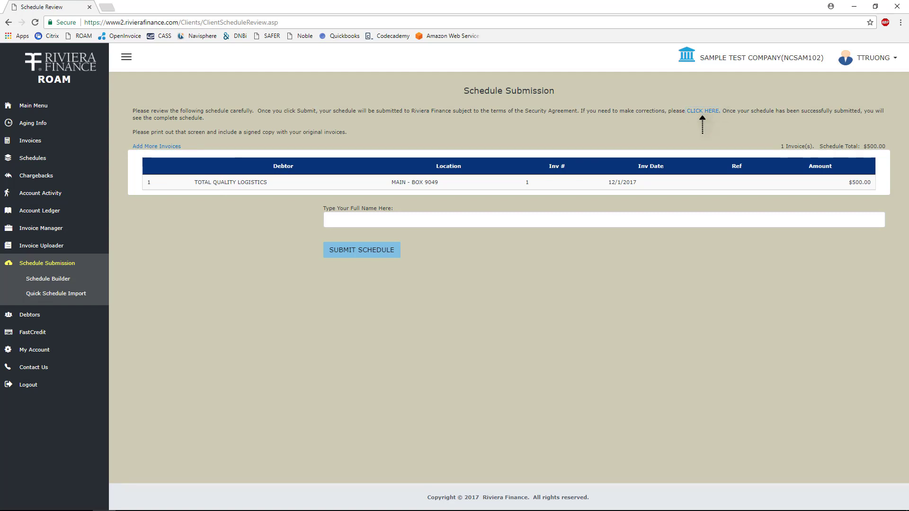
Step: Enter the client's full name as signer and submit the schedule to Riviera
click(465, 216)
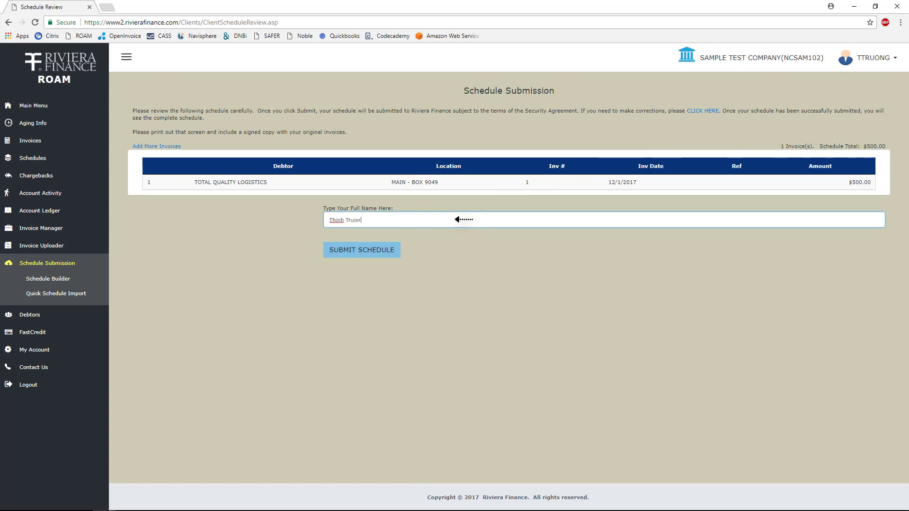
key(Return)
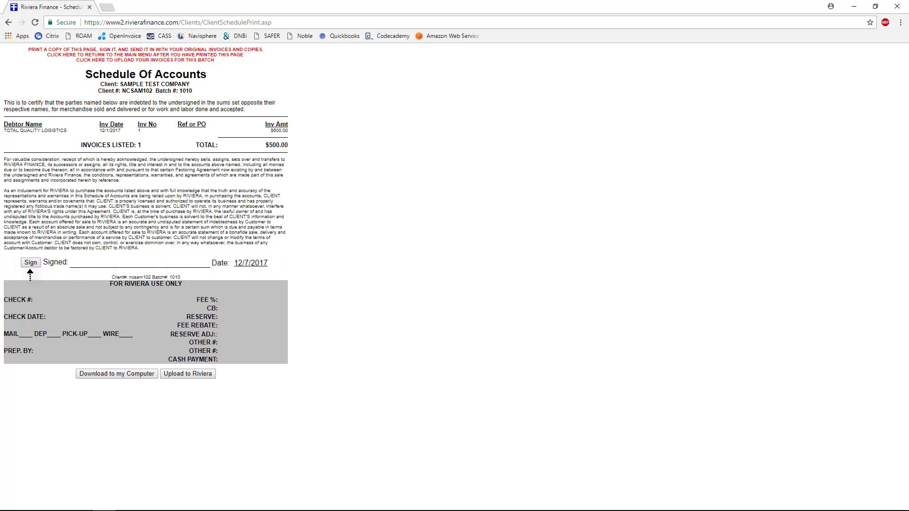
Step: Draw a handwritten signature in the signature pad and accept it onto the Schedule Of Accounts
click(30, 264)
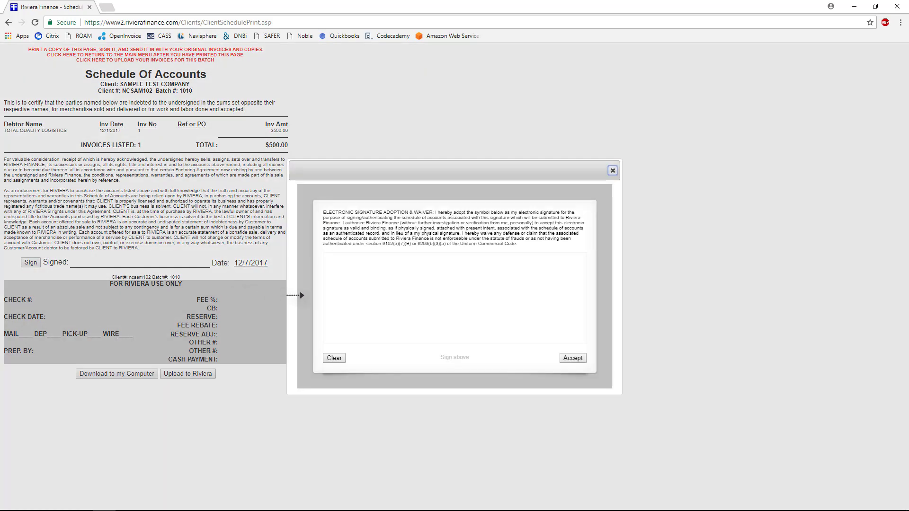
mouse_move(386, 293)
mouse_down()
mouse_move(345, 290)
mouse_move(426, 268)
mouse_move(426, 316)
mouse_up()
mouse_move(459, 288)
mouse_down()
mouse_move(479, 256)
mouse_move(514, 282)
mouse_move(567, 300)
mouse_up()
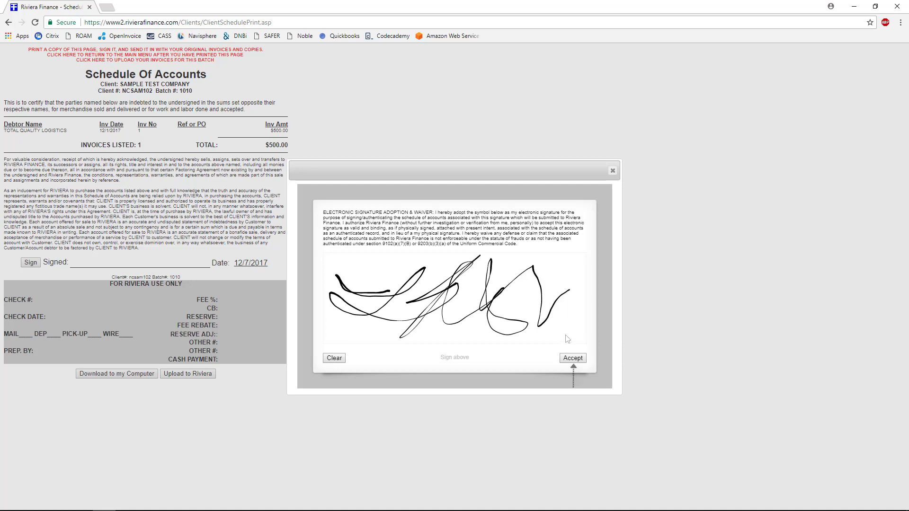
click(573, 359)
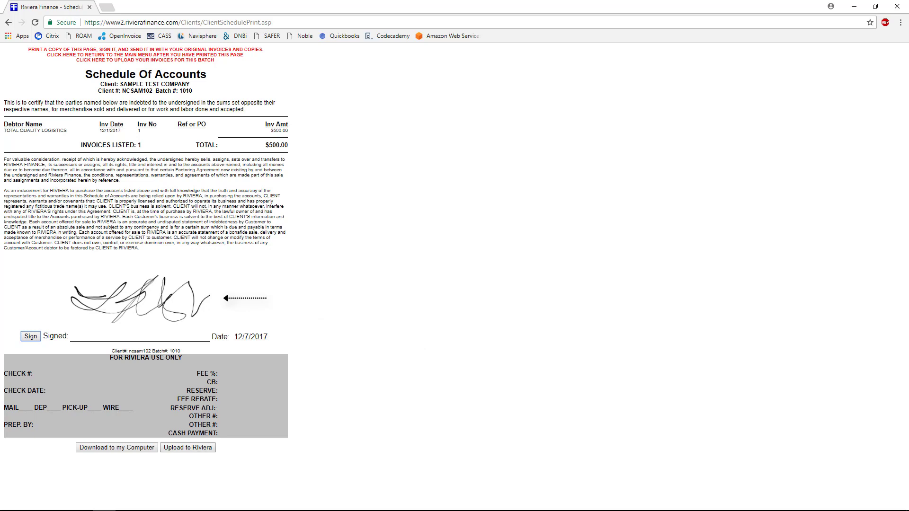
Step: Upload the signed schedule to Riviera and save a PDF copy to the computer
click(188, 447)
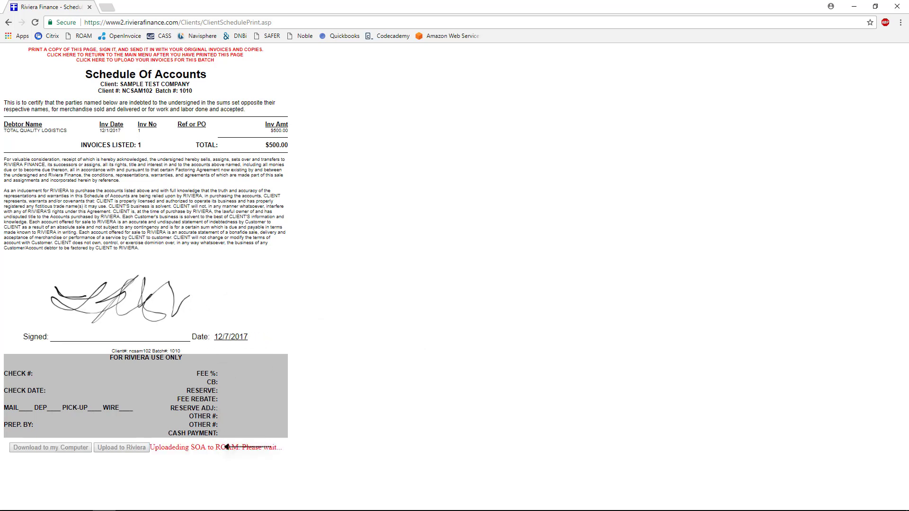
drag(42, 445, 250, 445)
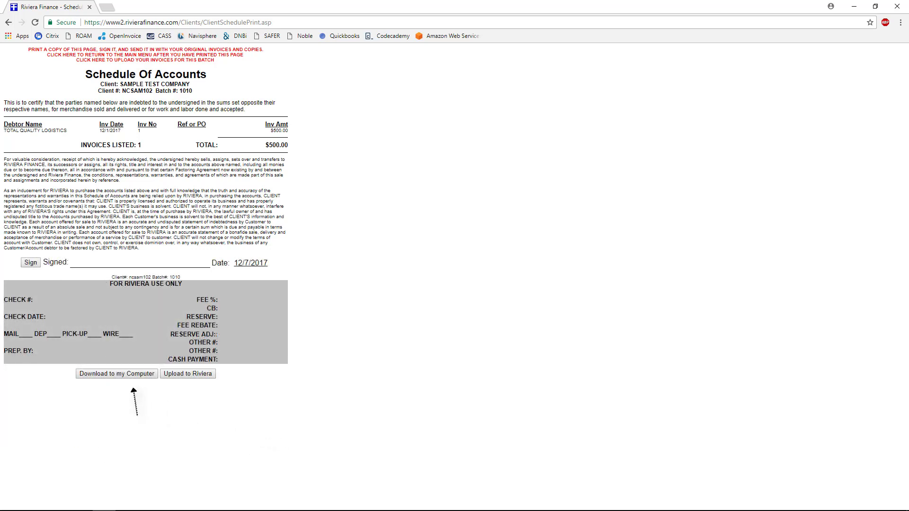
click(117, 374)
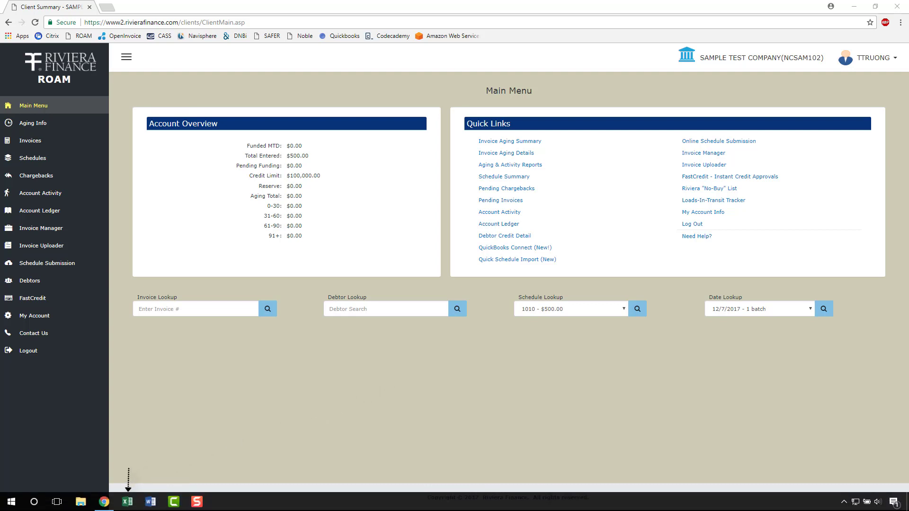
Step: In a new Excel workbook, enter headers Name:, Invoice#:, Date:, Amount: and Reference:
click(127, 502)
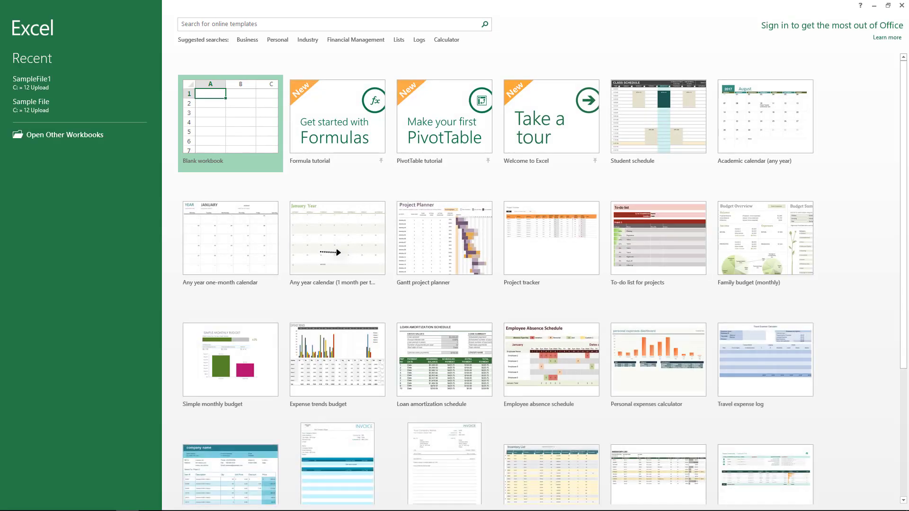
click(180, 150)
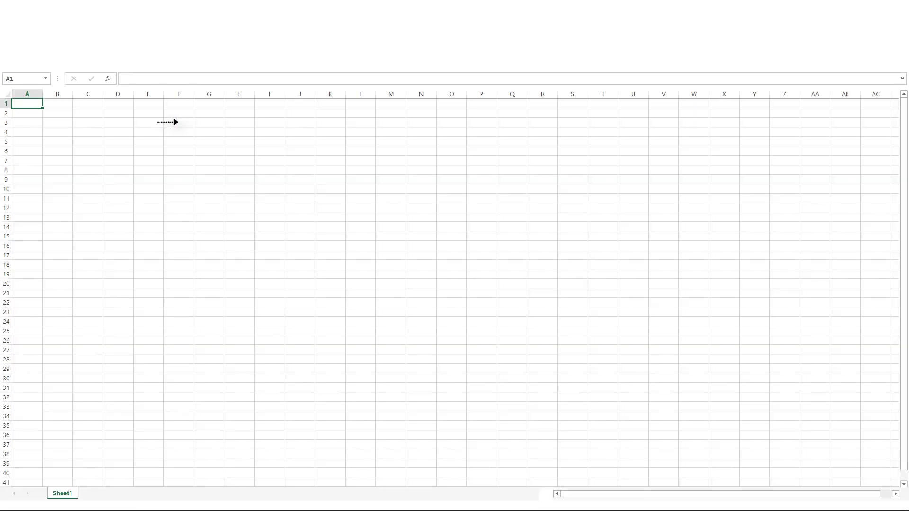
text(Name:)
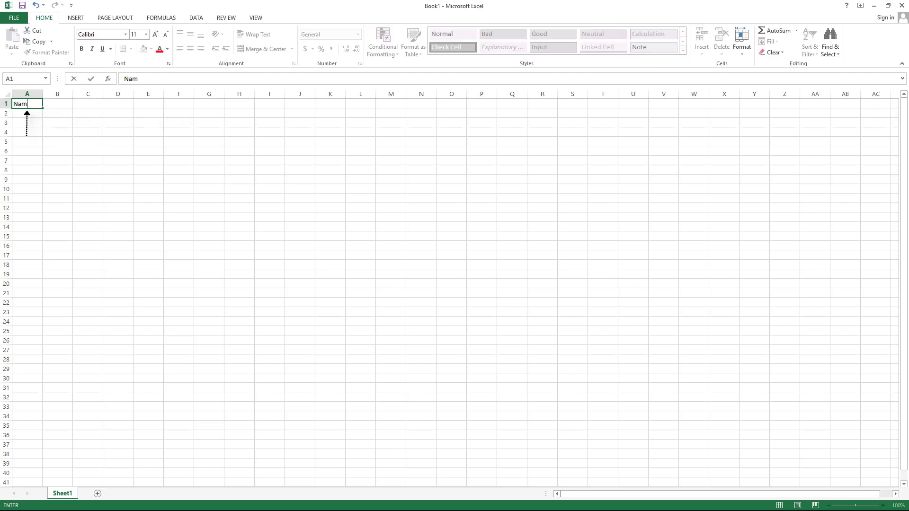
key(Tab)
text(Invoice#:)
key(Tab)
text(Date:)
key(Tab)
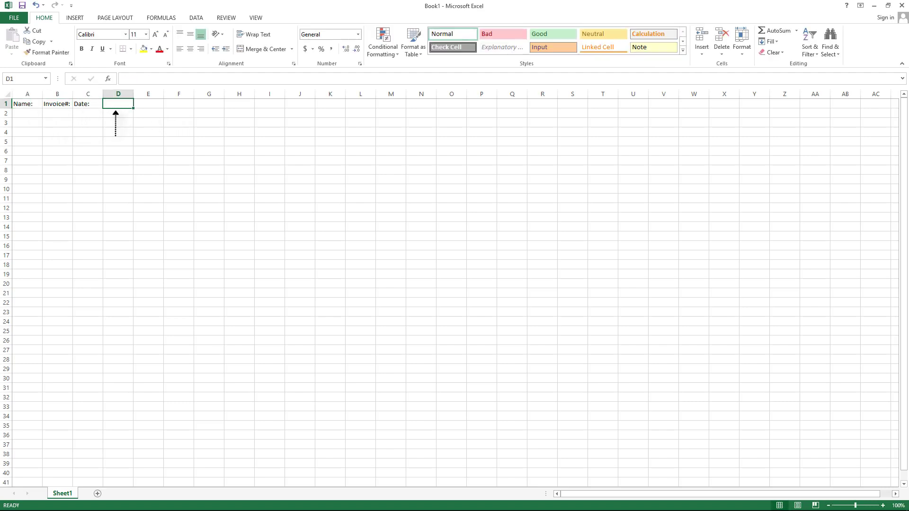
text(Amount:)
key(Tab)
text(Reference:)
key(Return)
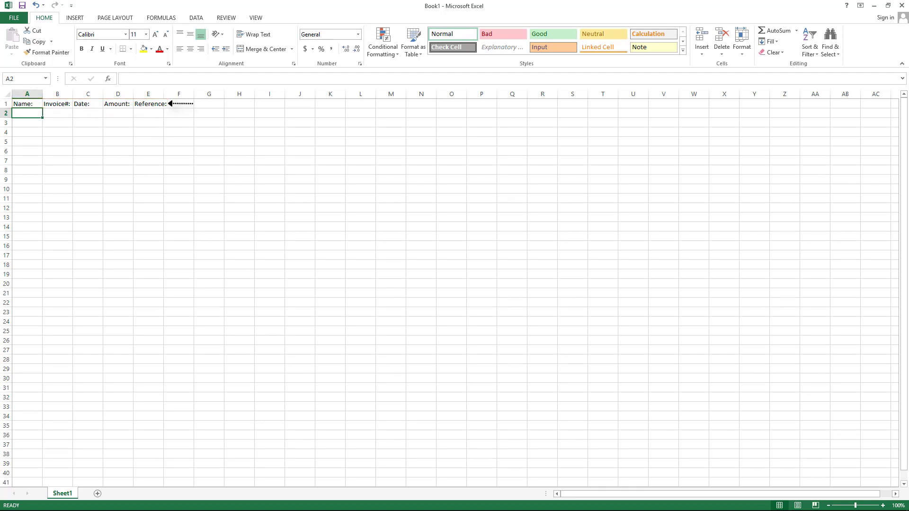
Step: Fill rows 2–6 with five invoices, e.g. Total Qual, invoice 2, 3/1/2017, 600
text(Total Qual)
key(Tab)
text(2)
key(Tab)
text(3/1/2017)
key(Tab)
text(600)
key(Tab)
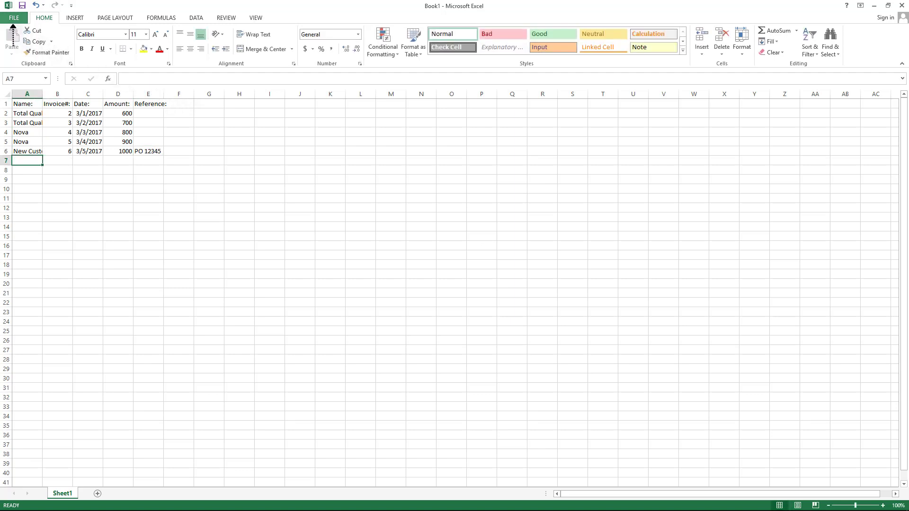
Step: Save the workbook as SampleFile1 in the 12 Upload folder and close Excel
click(14, 18)
click(22, 112)
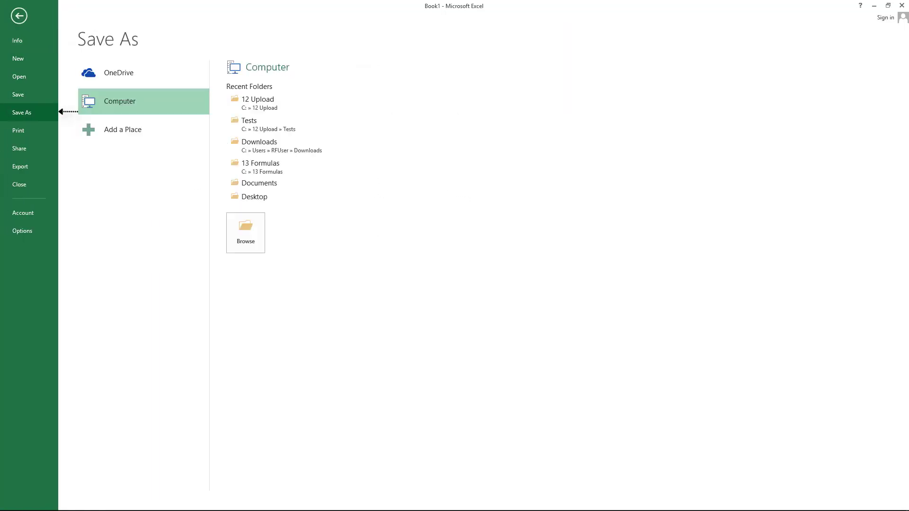
click(285, 101)
text(S)
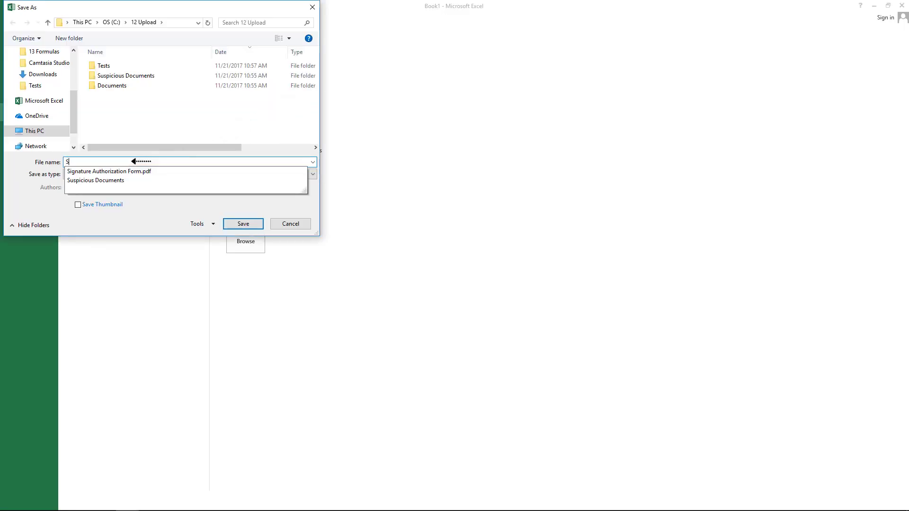
text(ampleFile1)
click(244, 223)
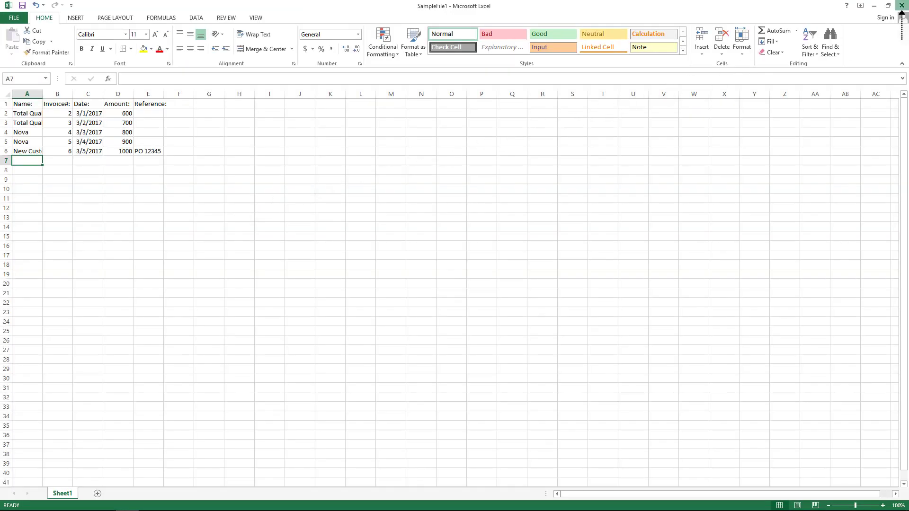
click(902, 6)
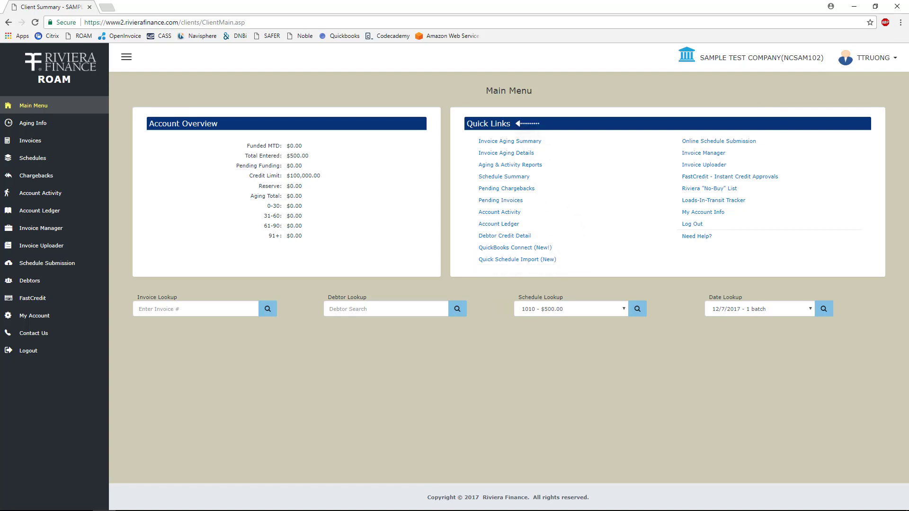
Step: Upload SampleFile1.xlsx from 12 Upload through Quick Schedule Import to preview its invoice rows
click(78, 264)
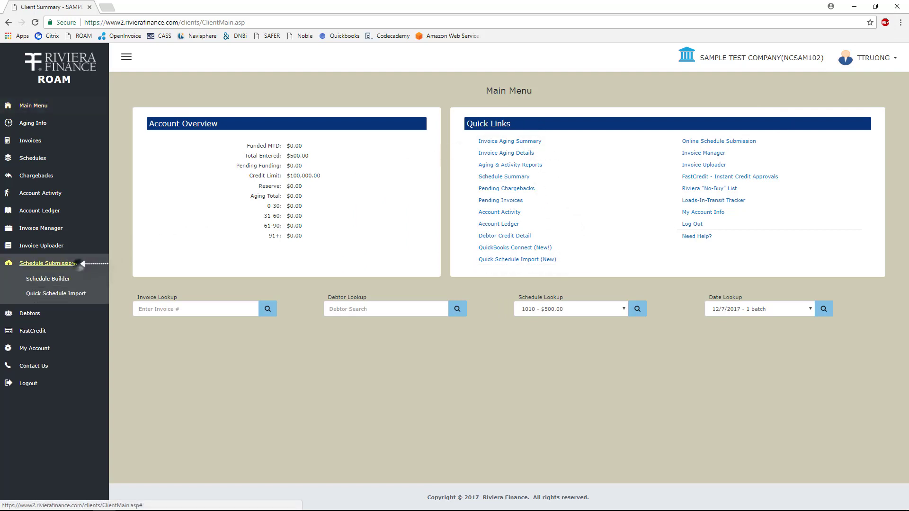
click(89, 294)
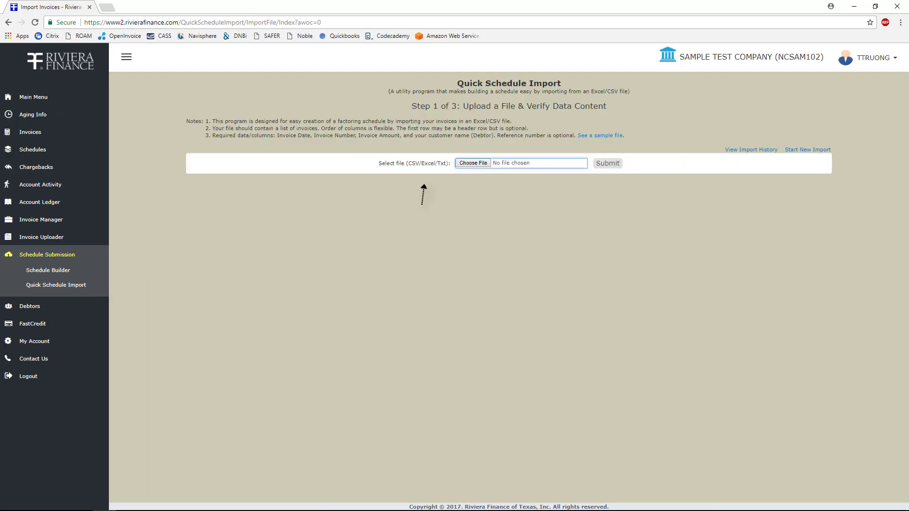
click(474, 165)
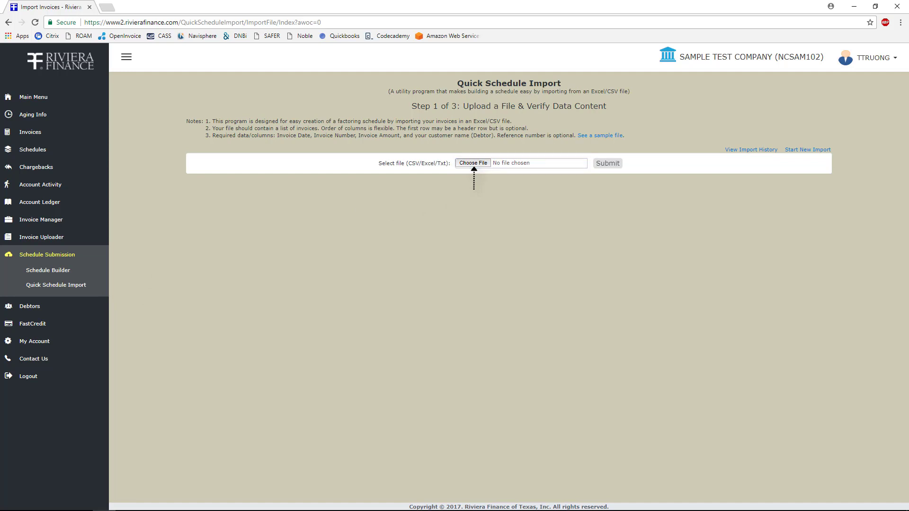
click(317, 95)
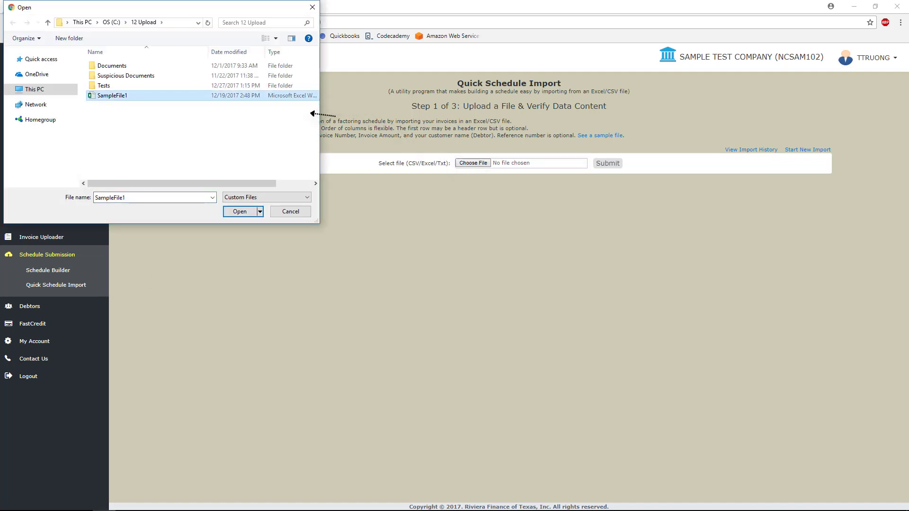
click(241, 212)
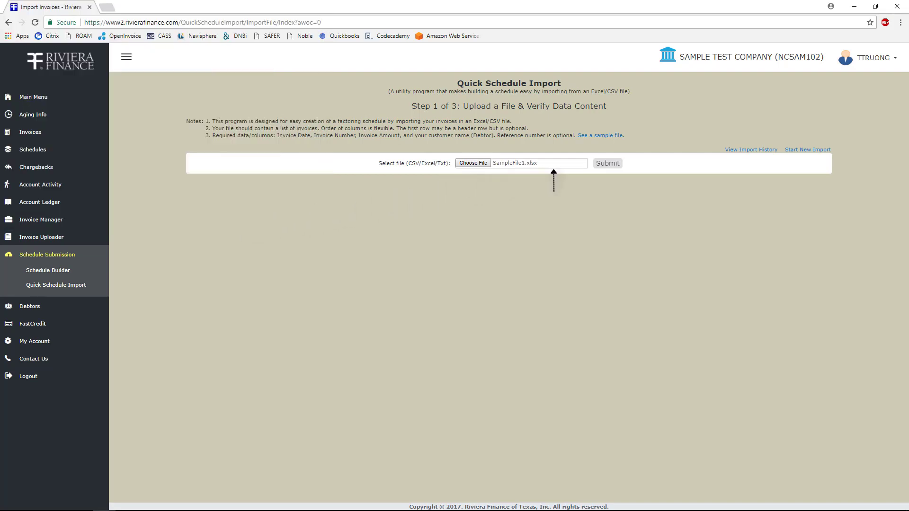
click(607, 169)
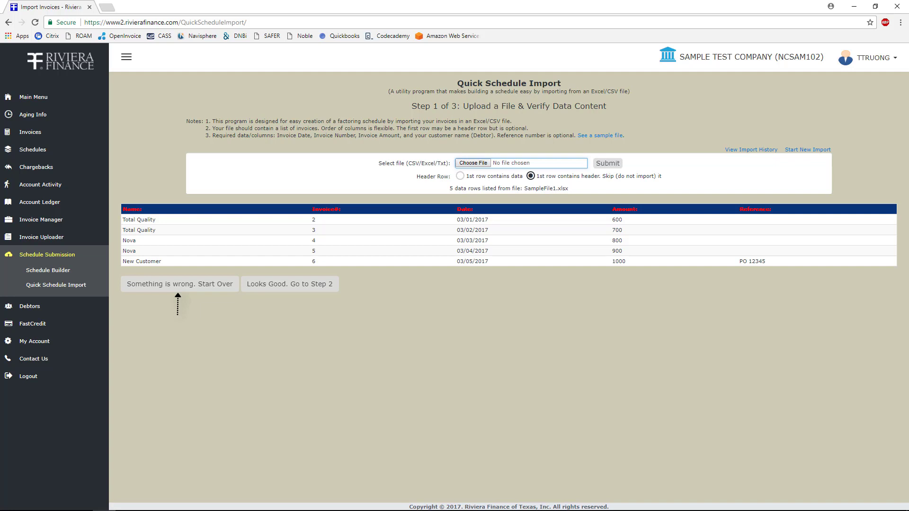
Step: Accept the preview and map date, number, amount and debtor to the 03/01/2017, 2, 600 and Total Quality columns
click(289, 284)
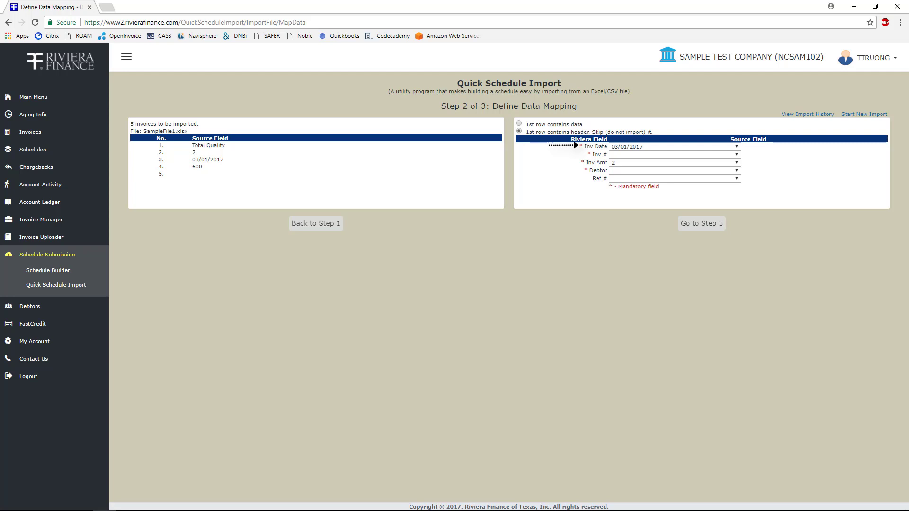
click(736, 147)
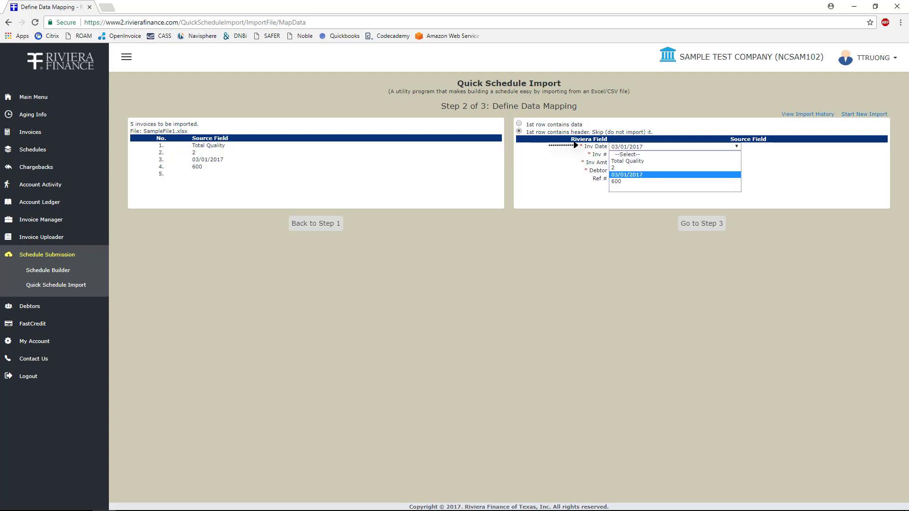
click(627, 175)
click(737, 154)
click(627, 176)
click(737, 163)
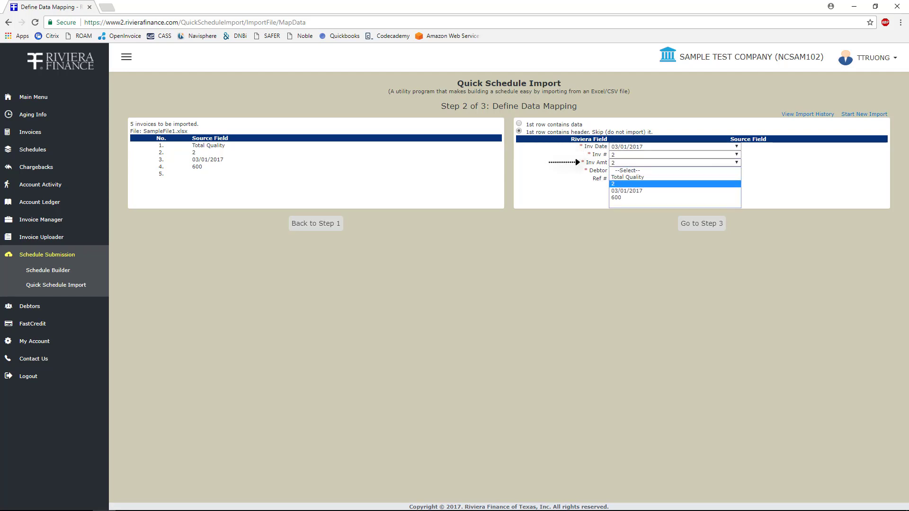
click(627, 197)
click(736, 170)
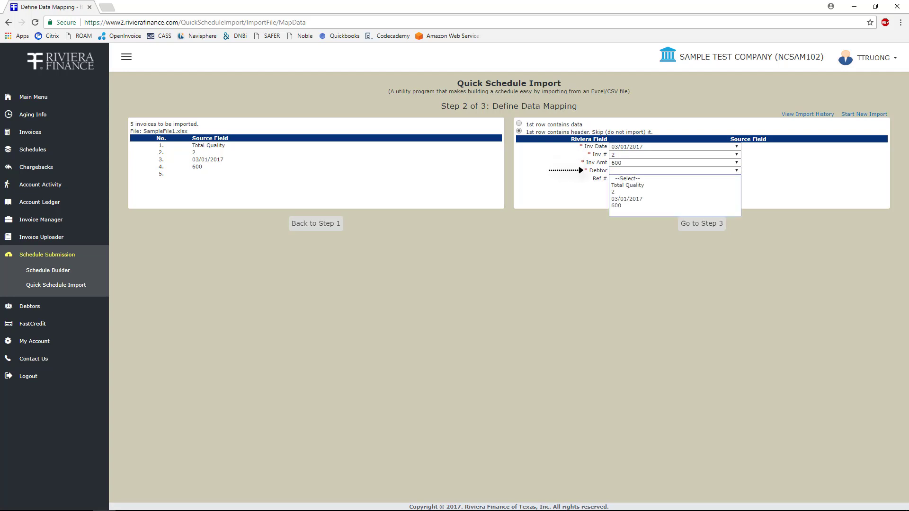
click(627, 185)
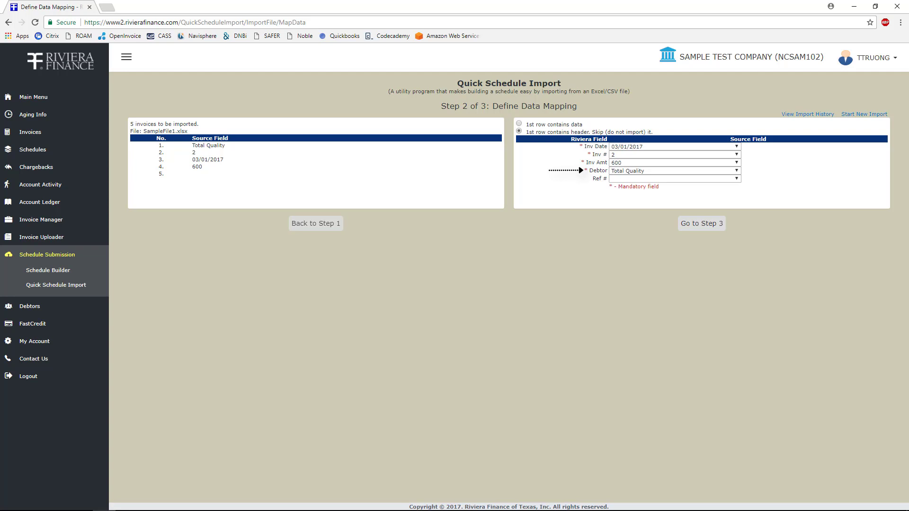
click(701, 224)
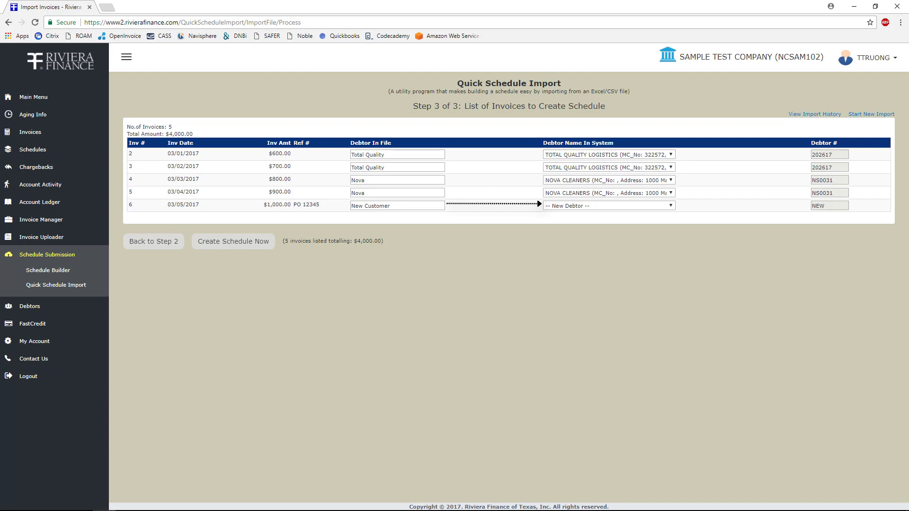
Step: Match the Nova invoices to NOVA CLEANERS and create the five-invoice schedule
click(610, 193)
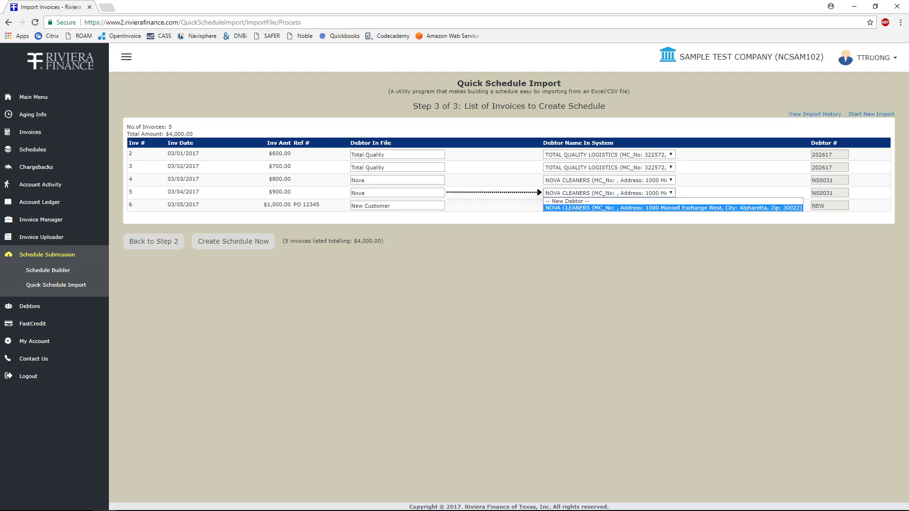
click(567, 201)
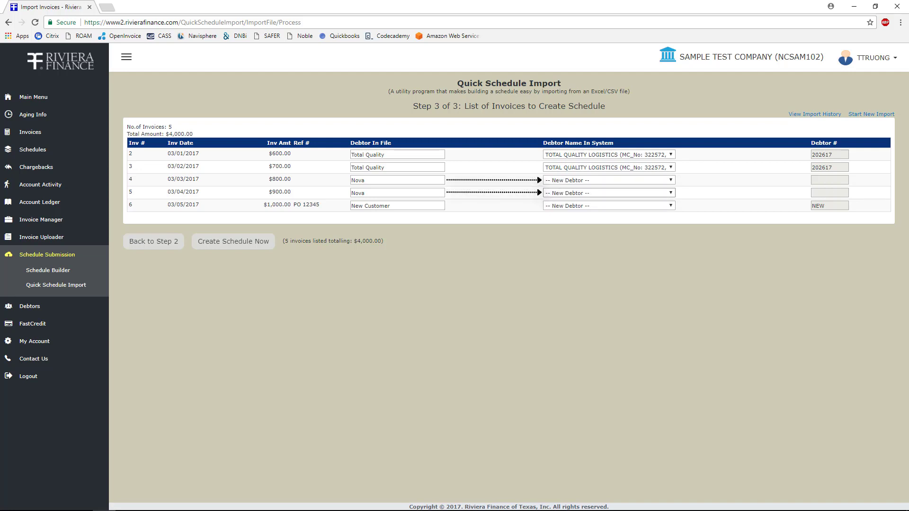
click(609, 194)
click(610, 208)
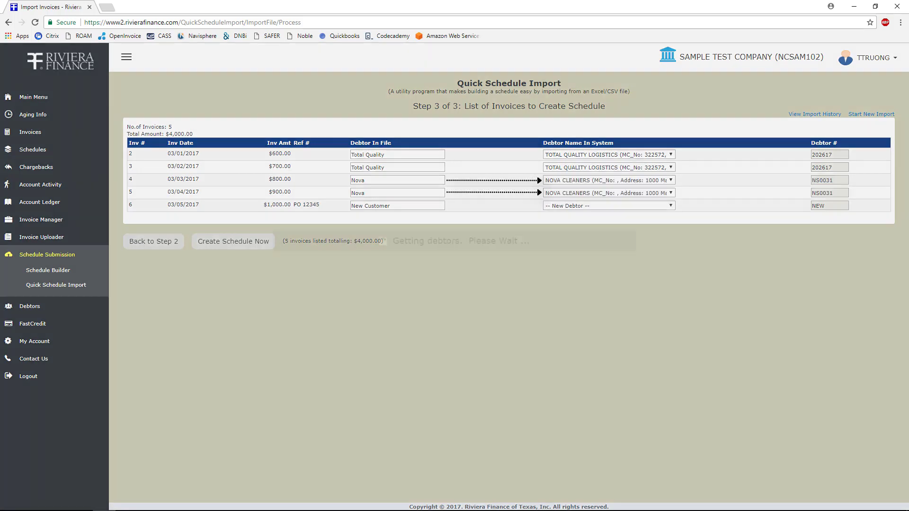
click(233, 241)
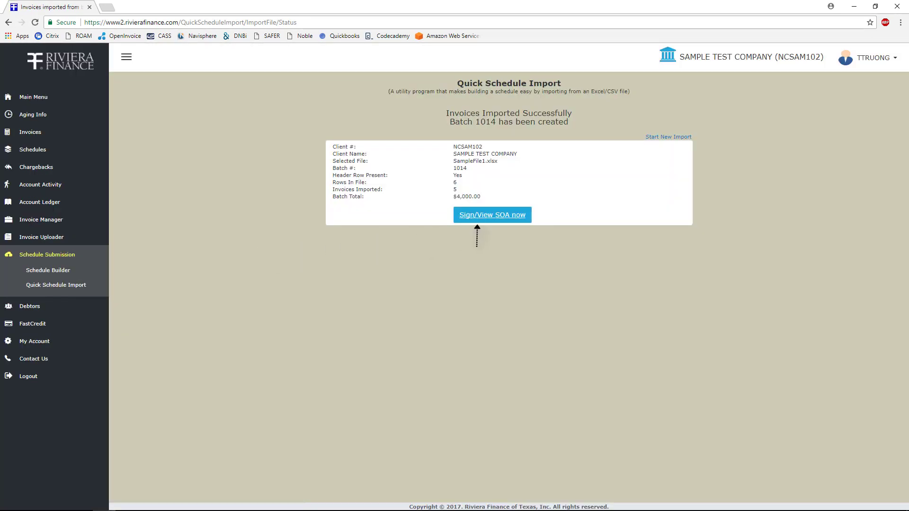